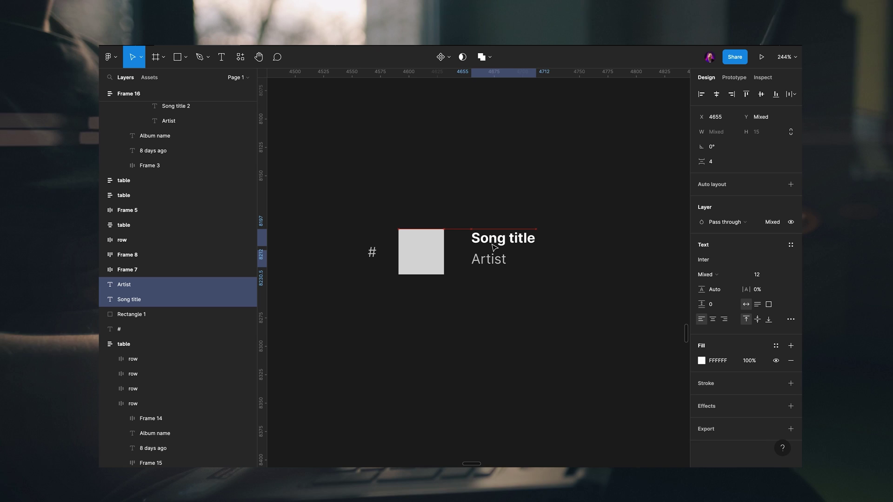
left_click_drag(430, 259, 432, 255)
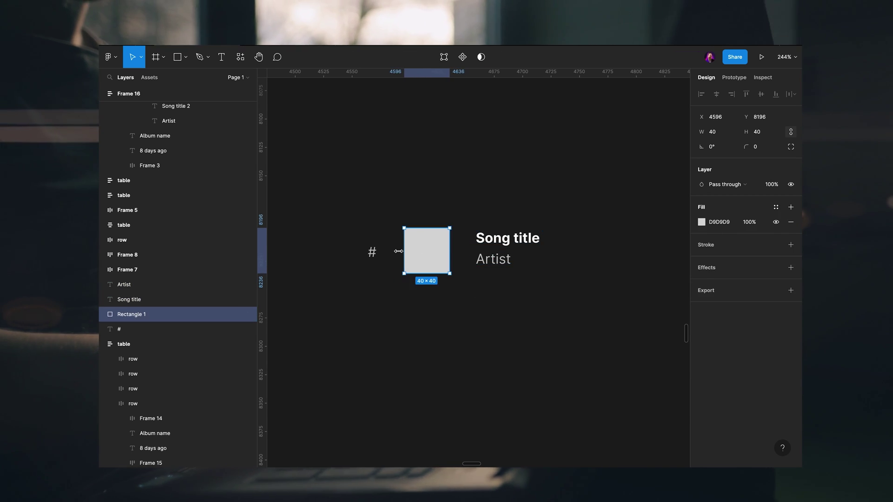
left_click_drag(372, 252, 379, 255)
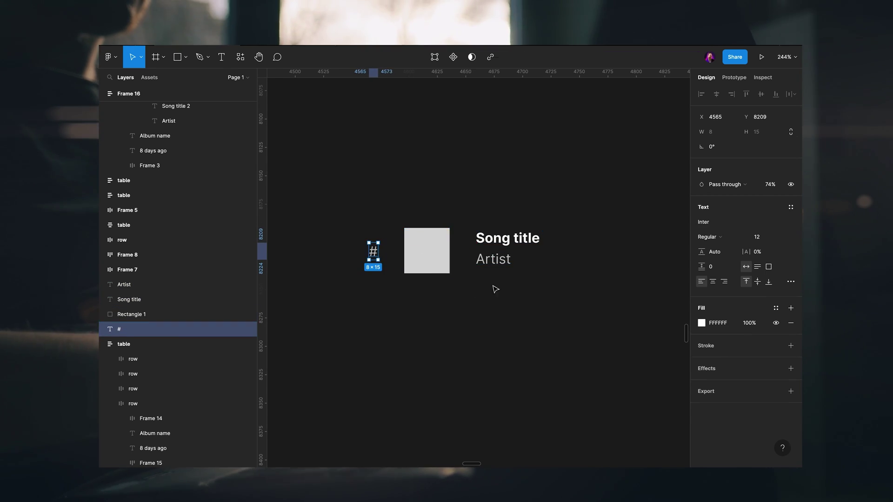
left_click_drag(493, 289, 368, 231)
key("shift+a")
left_click_drag(698, 258, 691, 258)
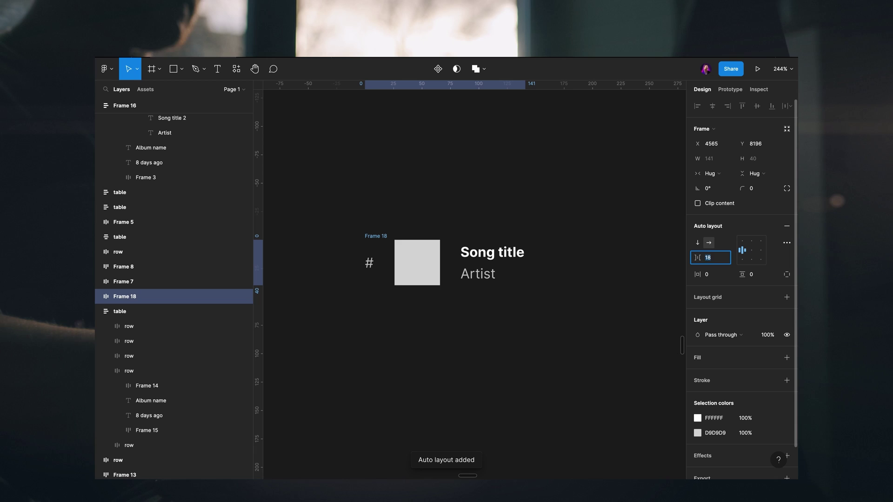
left_click(509, 269)
left_click(731, 259)
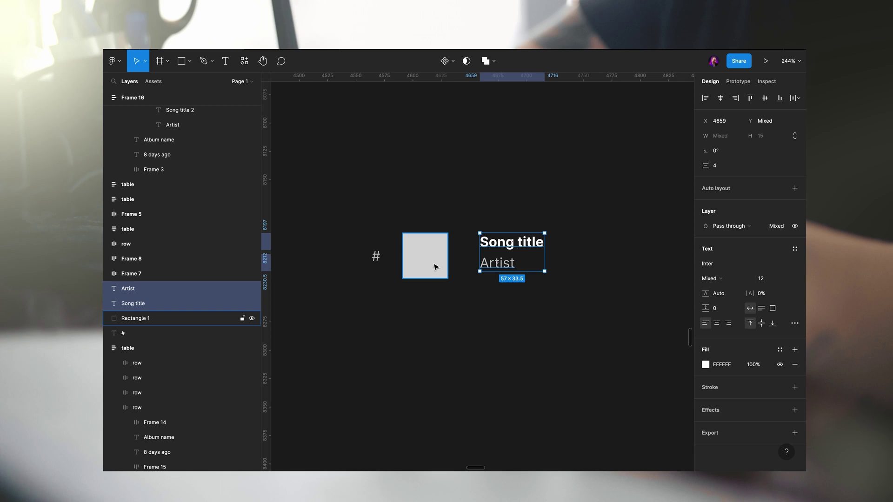
Wrap the #, cover placeholder and song text in auto layout, lowering the gap from 23 to 16
left_click(436, 261)
left_click_drag(437, 259, 437, 258)
left_click(375, 256, "shift")
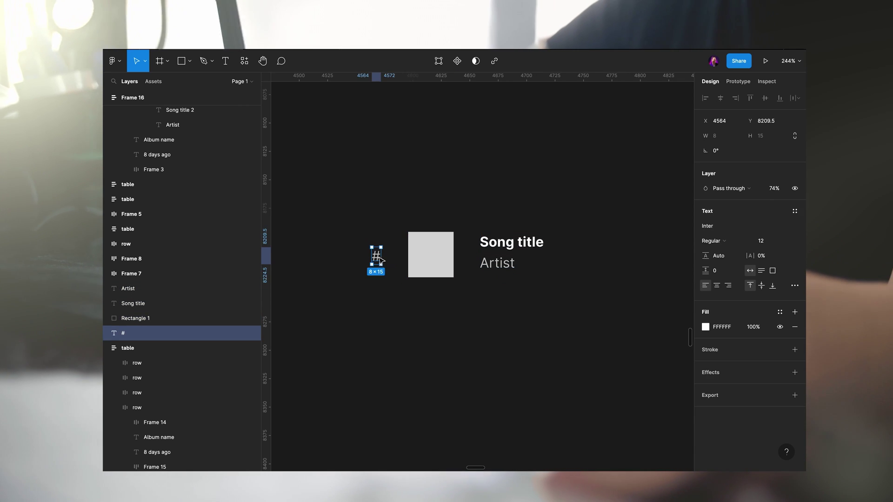
key("shift+a")
key("shift+a")
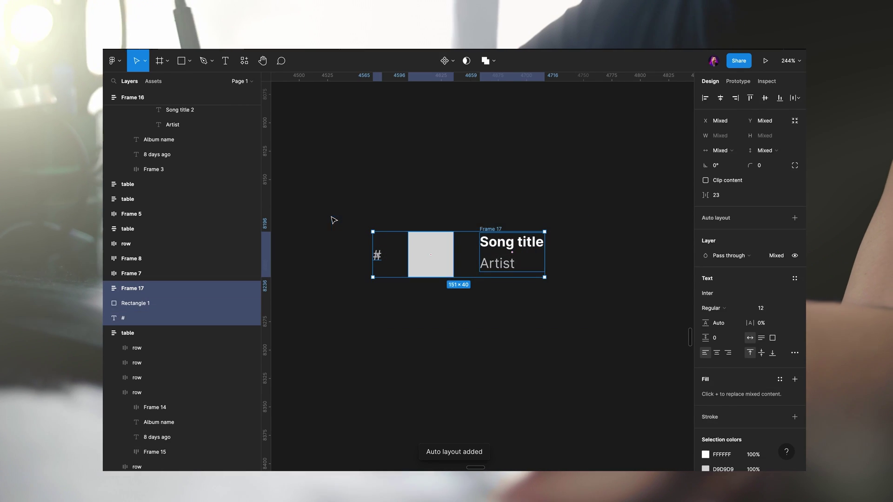
left_click(723, 252)
key("Down")
key("Down")
key("Down")
key("Down")
key("Down")
key("Down")
key("Down")
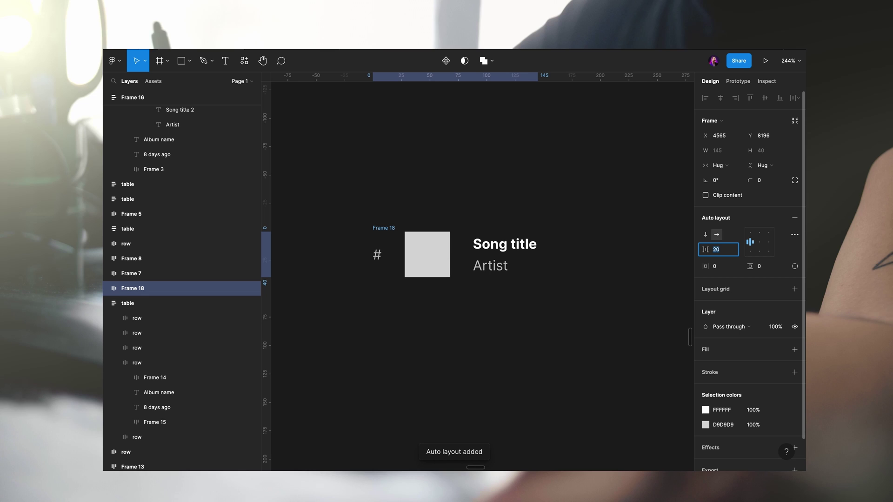
left_click(517, 262)
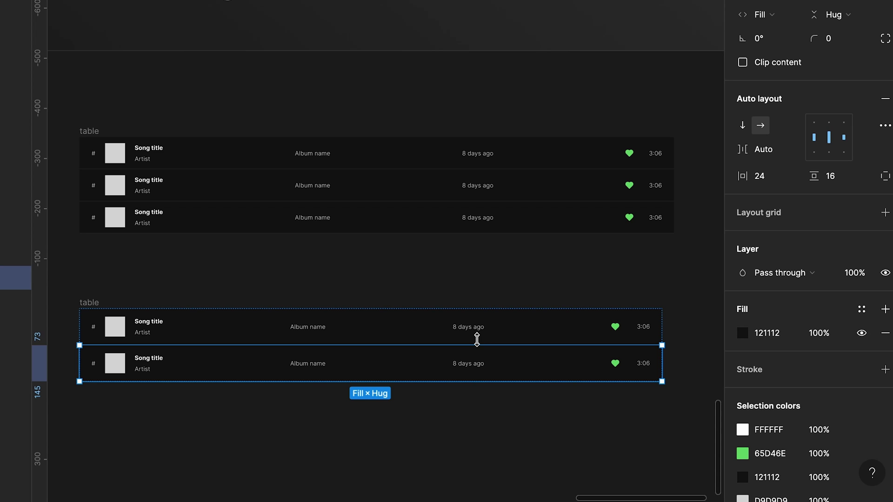
Paste three more copies of the row into the lower table
key("shift+Return")
left_click(562, 346)
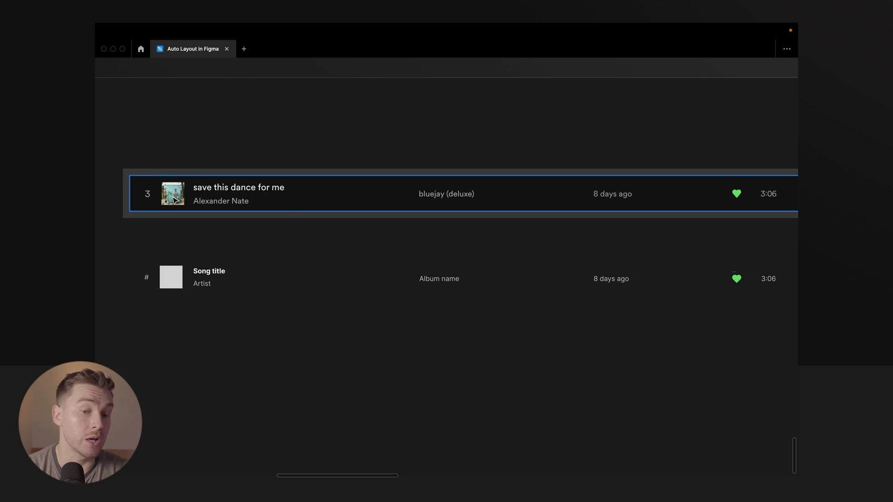
Give the Song title/Artist text and the #, cover and text group their own auto layout
scroll(331, 252, "right", 5)
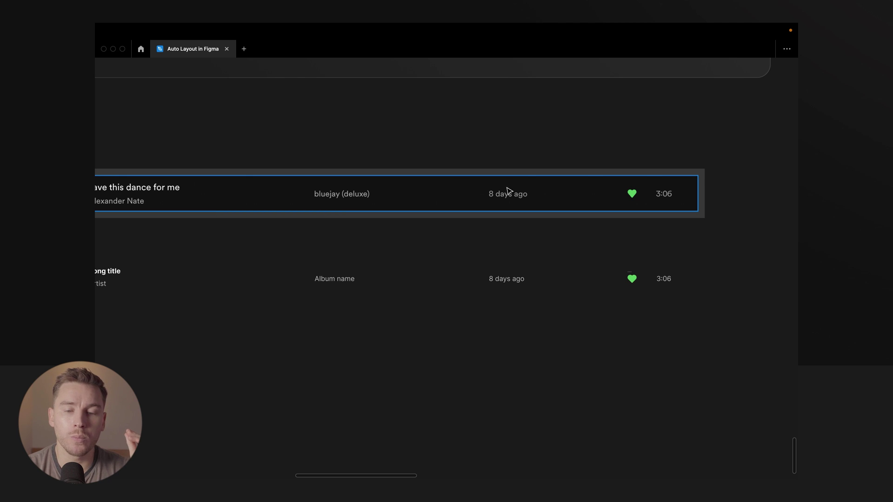
scroll(516, 192, "right", 6)
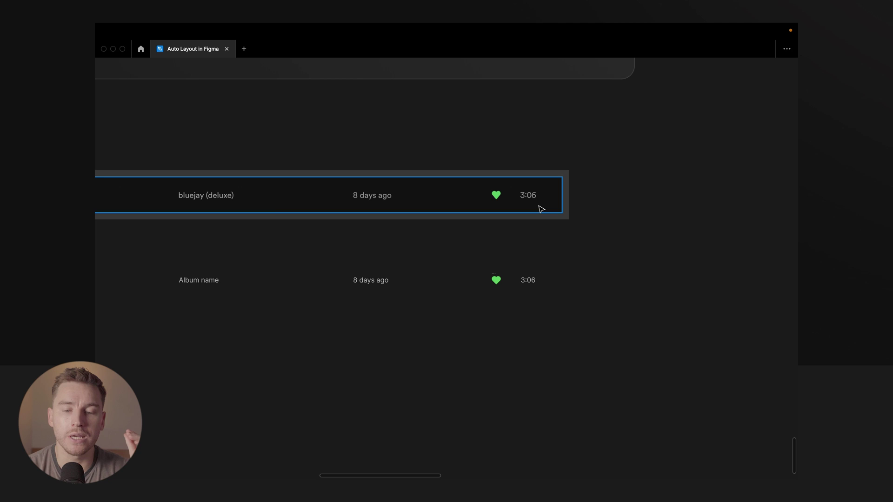
scroll(463, 256, "left", 10)
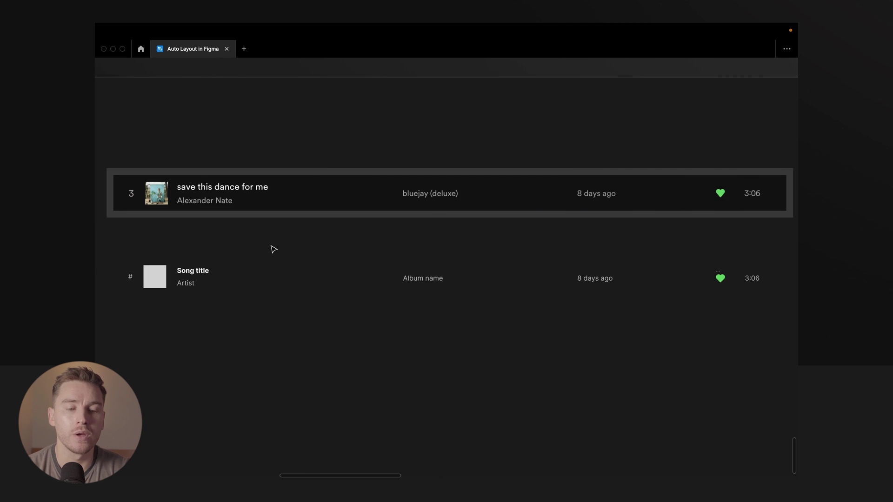
scroll(274, 250, "up", 4)
scroll(273, 249, "up", 4)
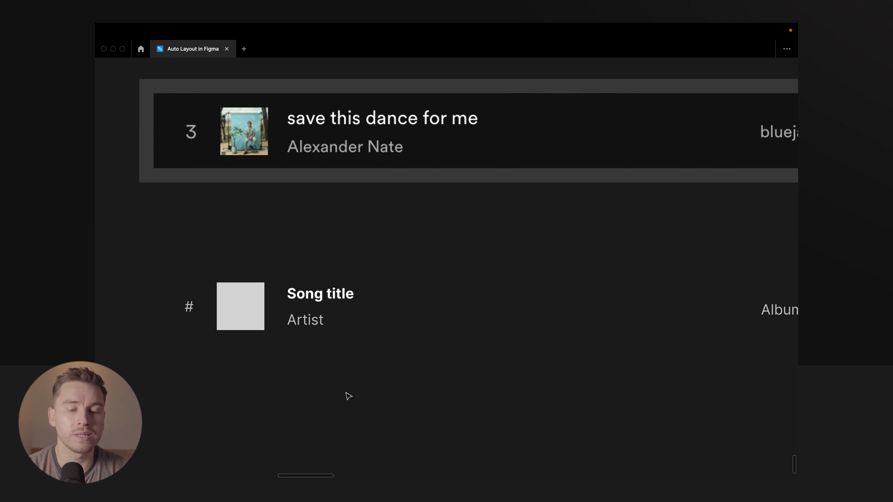
left_click_drag(299, 296, 301, 297)
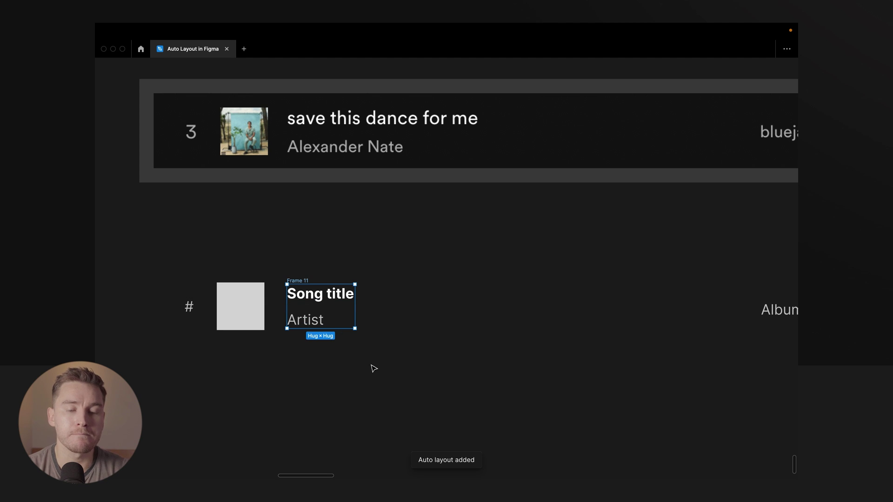
left_click_drag(412, 394, 174, 271)
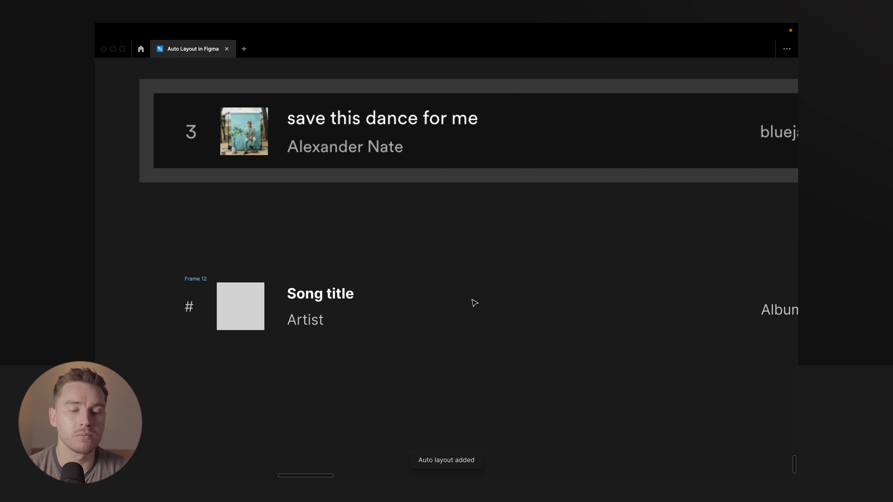
Select the heart and the 3:06 duration together
scroll(472, 305, "down", 5)
scroll(461, 309, "up", 5)
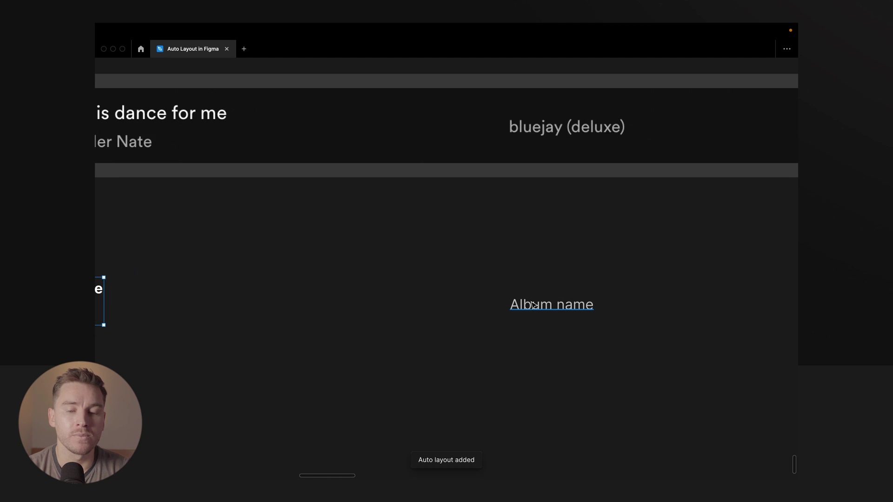
scroll(548, 301, "right", 10)
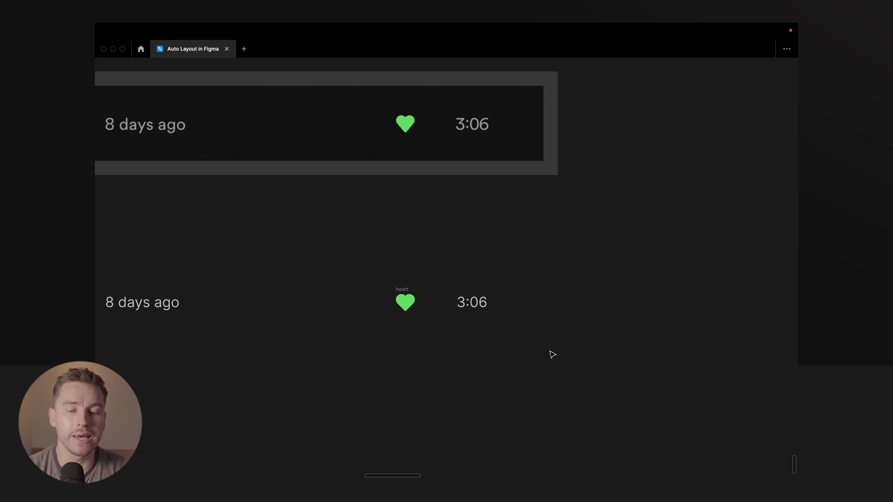
left_click_drag(550, 351, 380, 277)
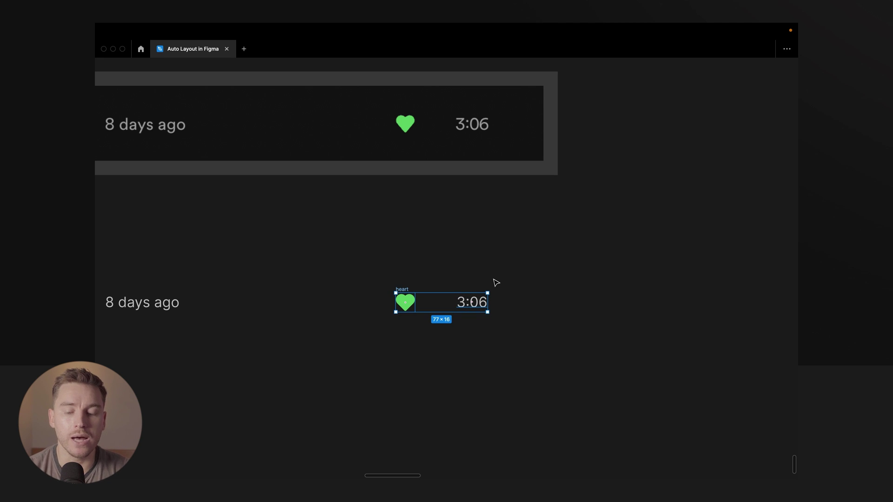
Wrap the heart and 3:06 duration in auto layout
key("ctrl+backslash")
scroll(496, 282, "down", 3)
scroll(495, 281, "left", 5)
key("Escape")
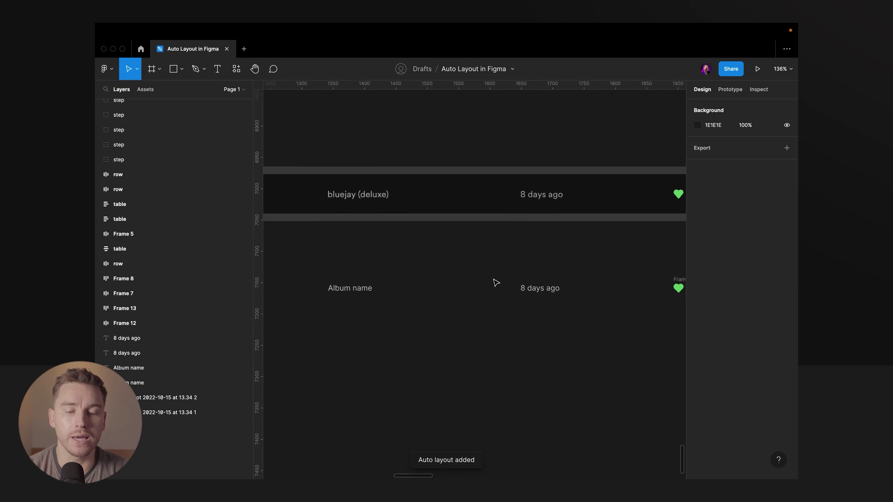
scroll(498, 283, "down", 4)
Duplicate the Frame 12 row below the original
left_click_drag(580, 306, 268, 274)
scroll(418, 284, "down", 2)
scroll(419, 283, "left", 3)
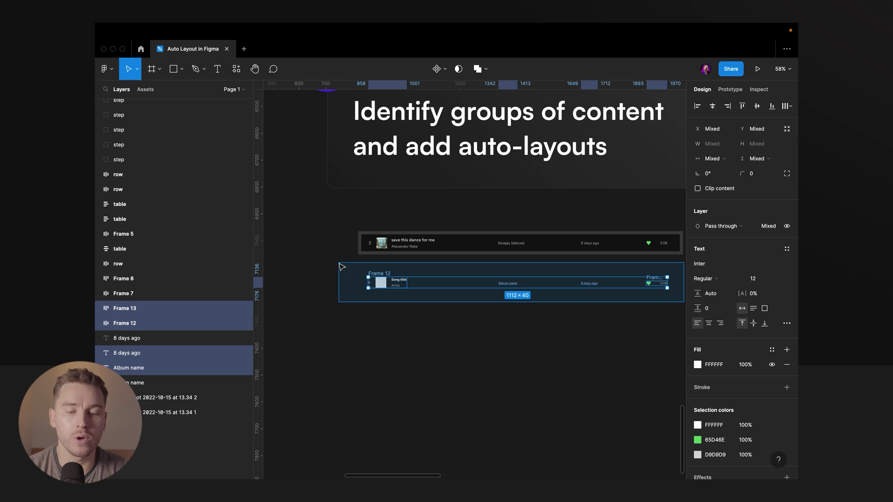
left_click_drag(341, 277, 342, 363)
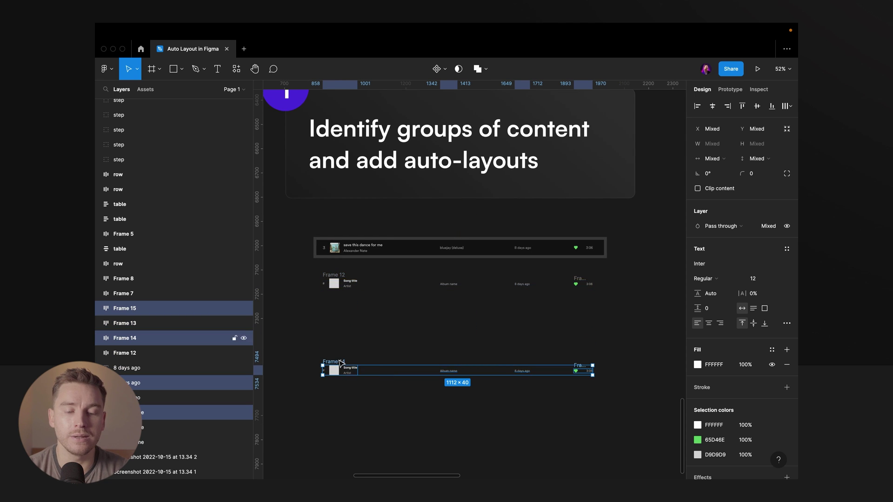
Pan to the Group everything card and toggle the interface panels to inspect it
scroll(295, 362, "down", 2)
scroll(295, 361, "right", 4)
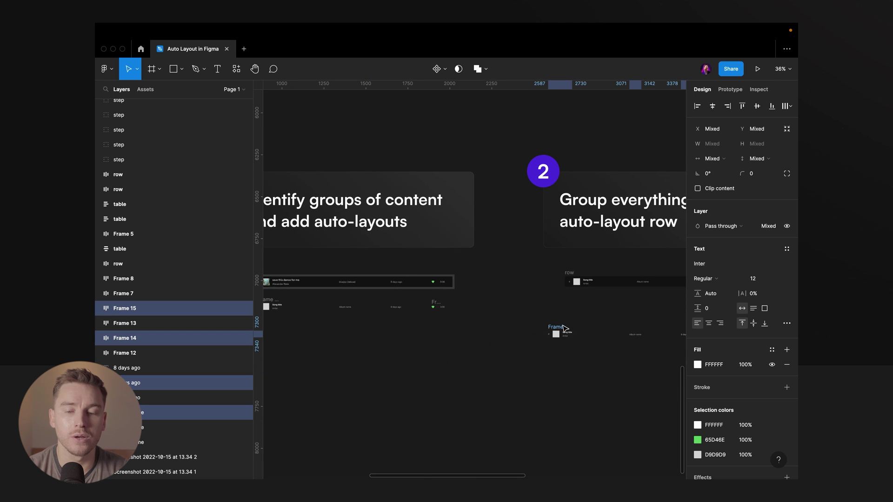
left_click_drag(565, 329, 418, 329)
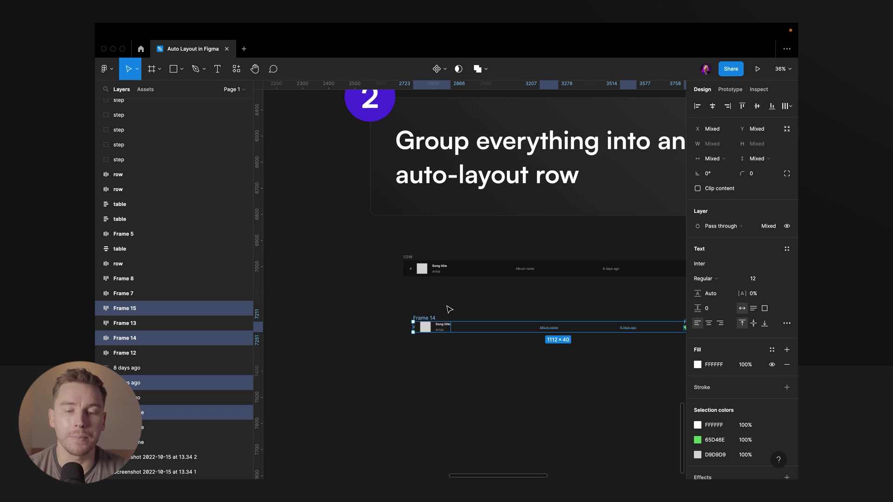
left_click(449, 309)
scroll(449, 309, "up", 4)
key("ctrl+backslash")
scroll(451, 309, "up", 1)
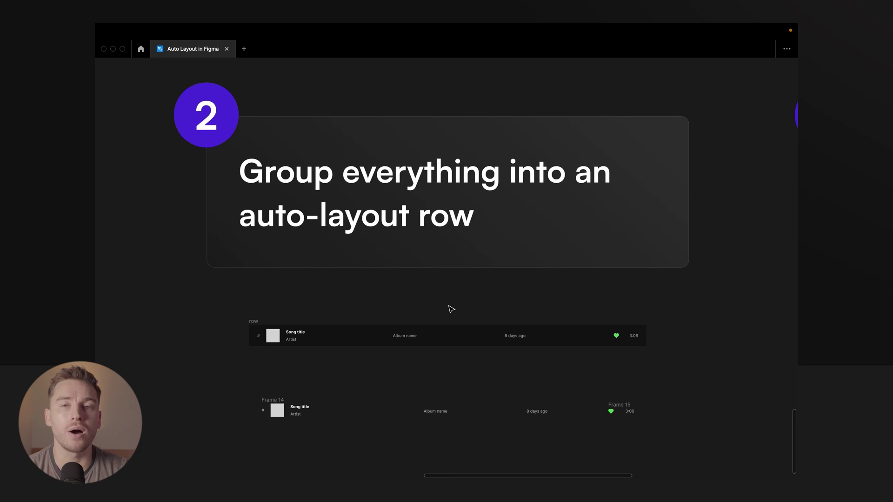
scroll(437, 328, "down", 1)
key("ctrl+backslash")
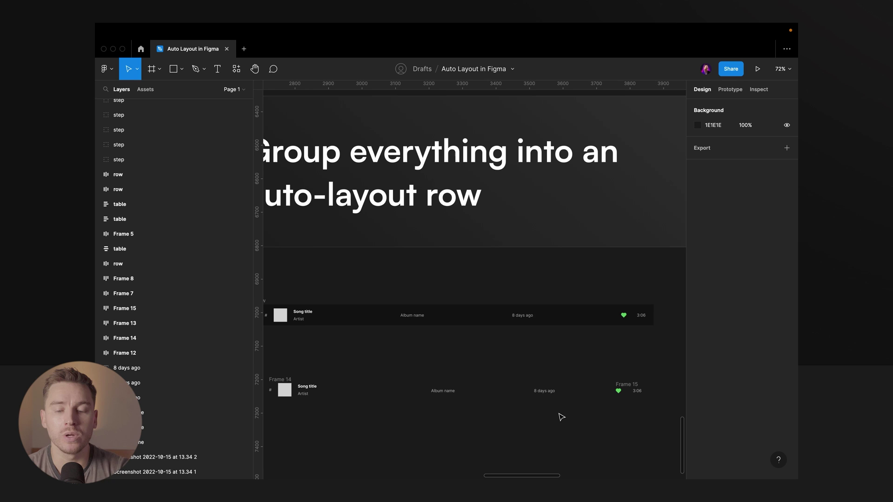
scroll(562, 417, "down", 1)
Wrap Frame 14 and Frame 15 in auto layout with a dark 121112 fill and 16 padding
left_click_drag(666, 425, 275, 367)
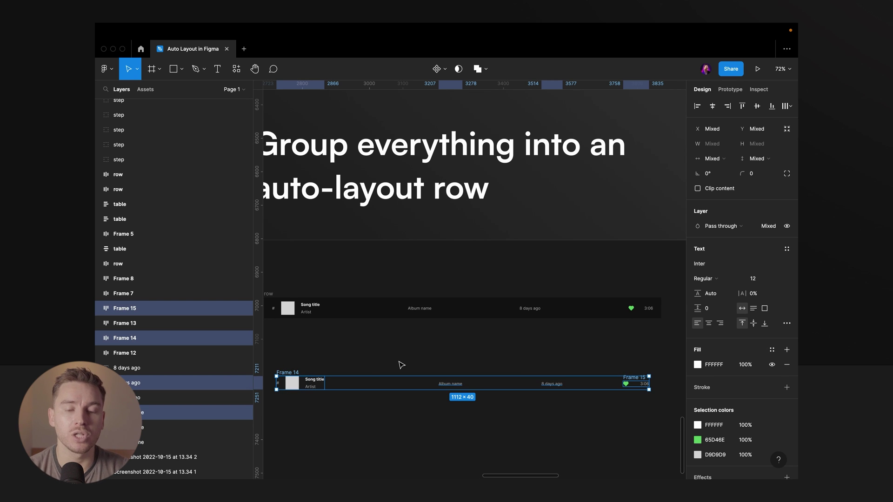
key("shift+a")
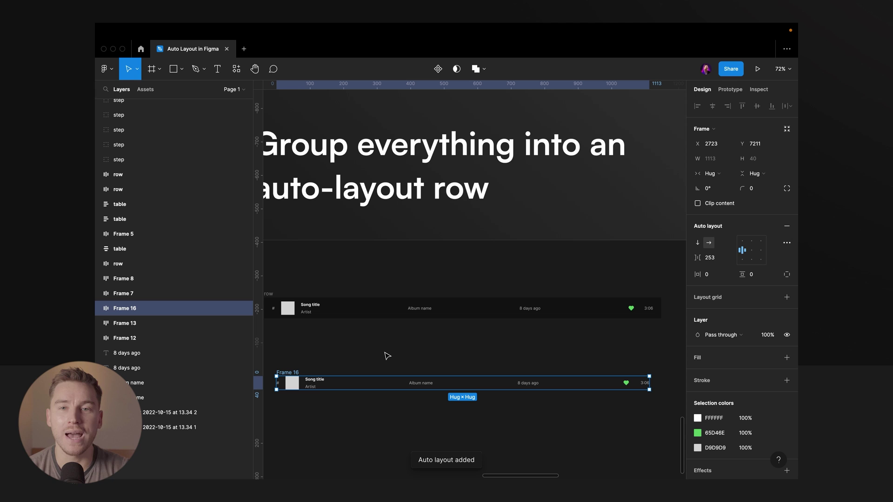
key("i")
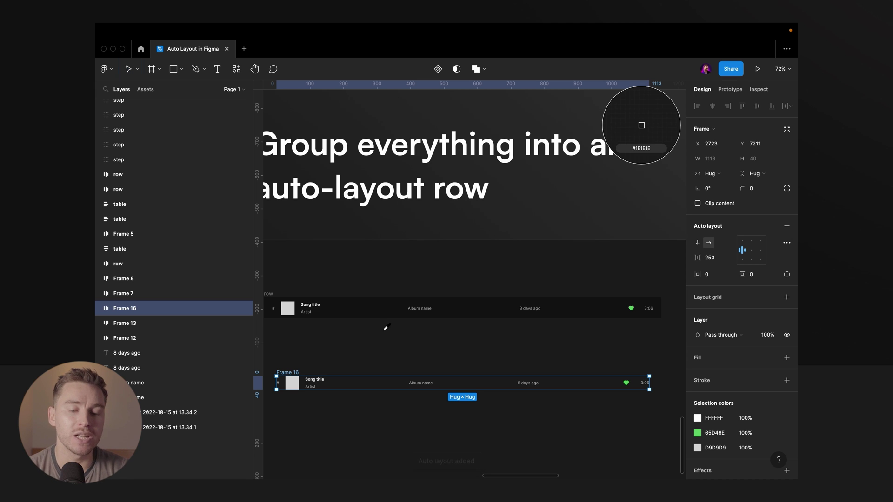
left_click(377, 309)
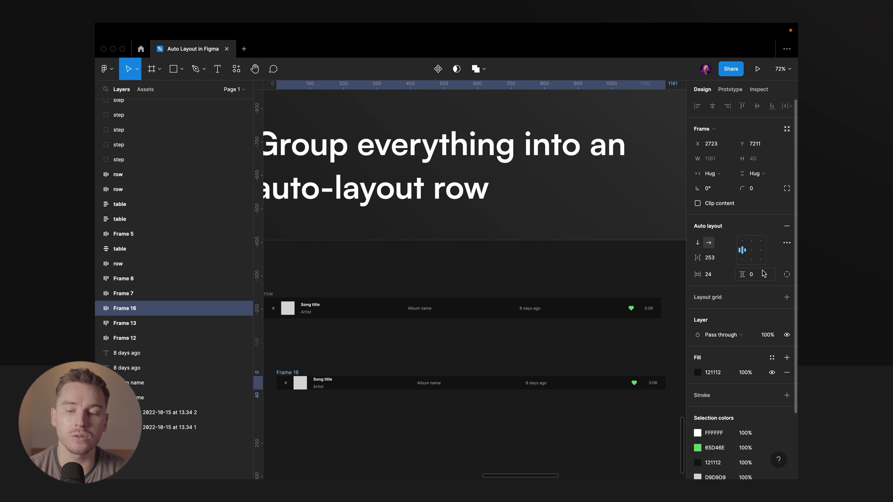
key("Return")
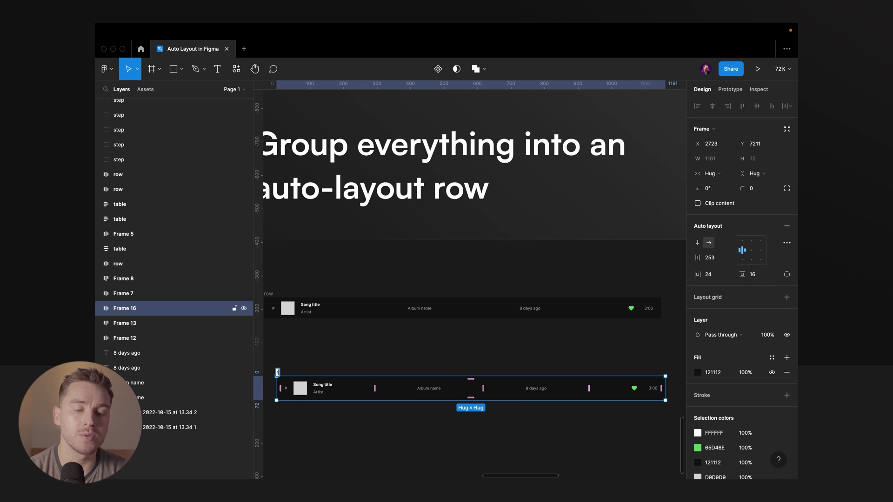
scroll(336, 362, "down", 3)
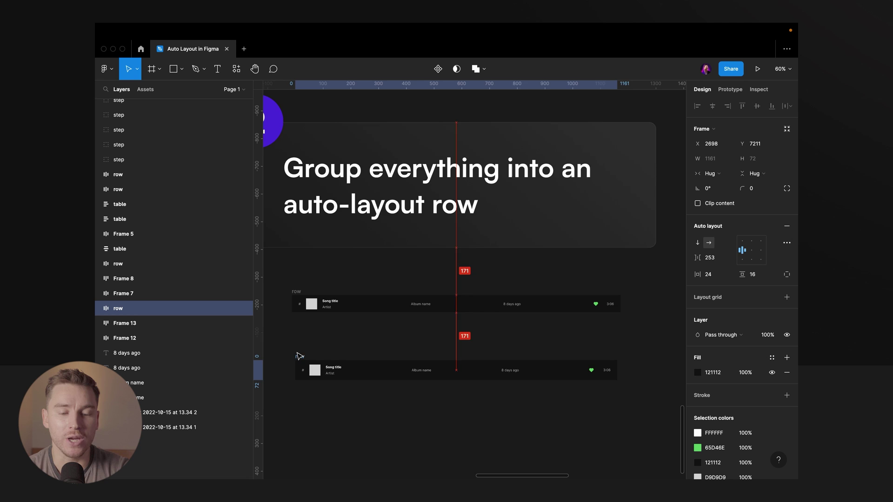
scroll(297, 355, "down", 3)
Duplicate the row and align the copy under the three-row table
left_click_drag(295, 355, 282, 397)
left_click_drag(361, 399, 468, 390)
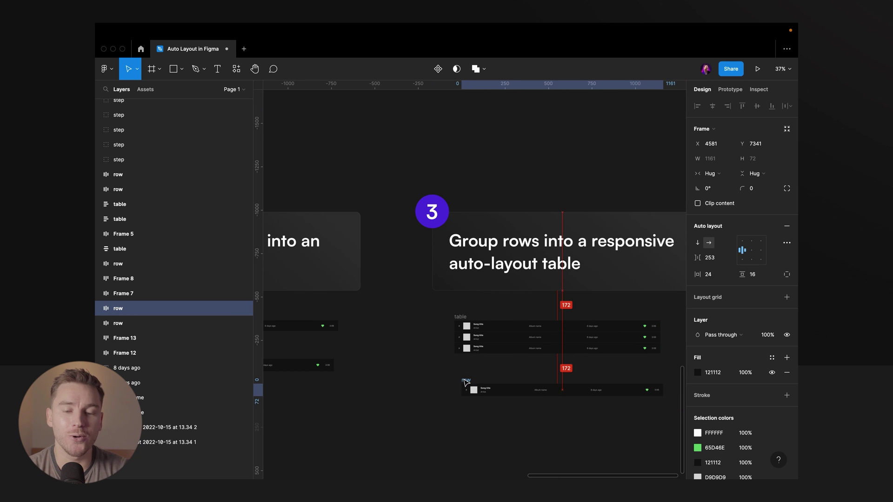
scroll(485, 358, "up", 5)
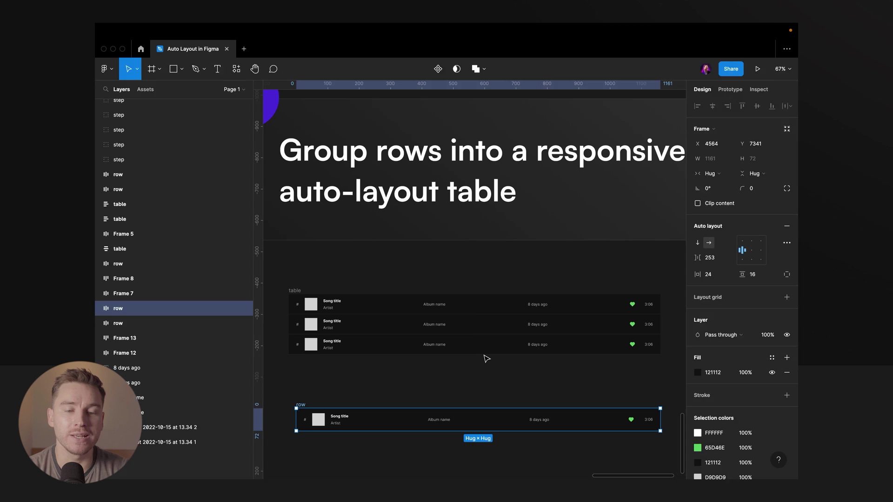
key("super+backslash")
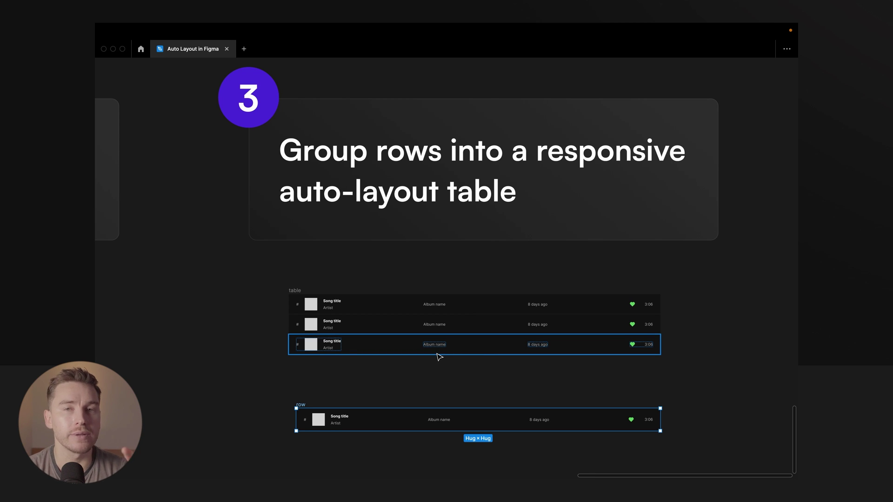
left_click_drag(300, 407, 293, 399)
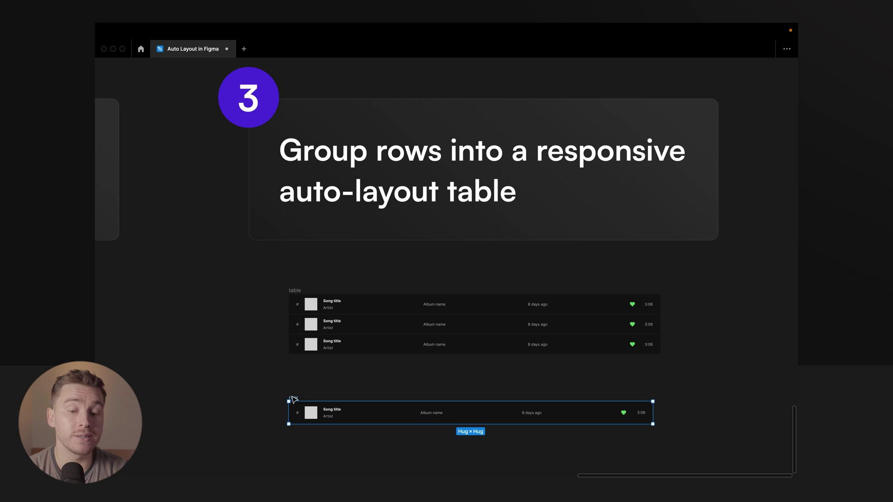
scroll(385, 381, "down", 2)
Select the row copy and drag its right edge to test resizing
left_click(645, 352)
left_click(289, 353)
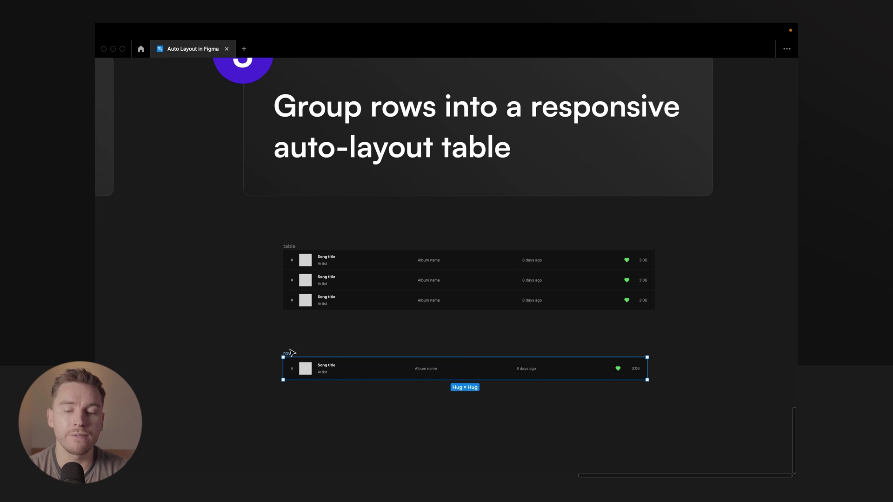
mouse_move(649, 363)
left_mouse_down()
mouse_move(544, 365)
mouse_move(658, 362)
left_mouse_up()
Set the row's auto-layout spacing mode to Space between
key("ctrl+backslash")
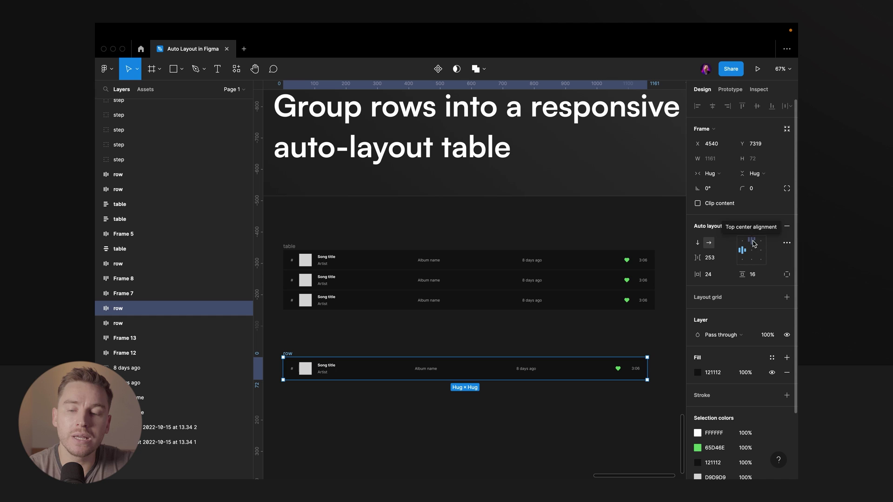
left_click(785, 244)
mouse_move(650, 322)
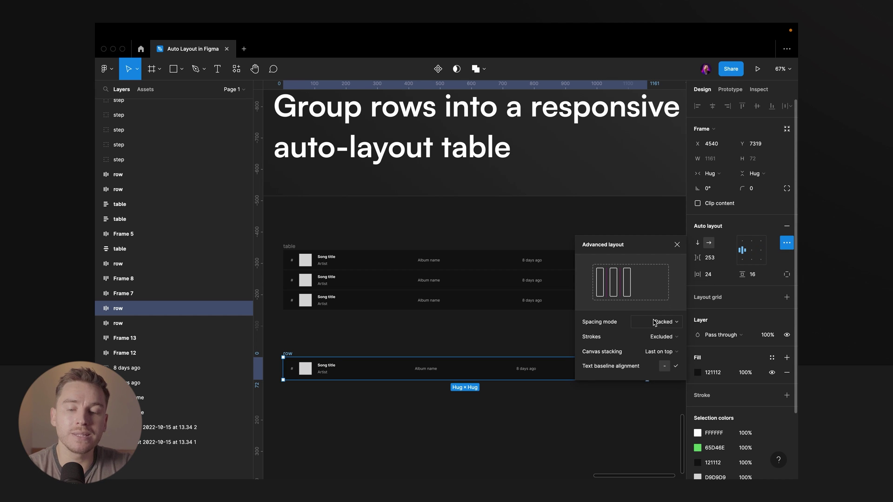
left_click(661, 322)
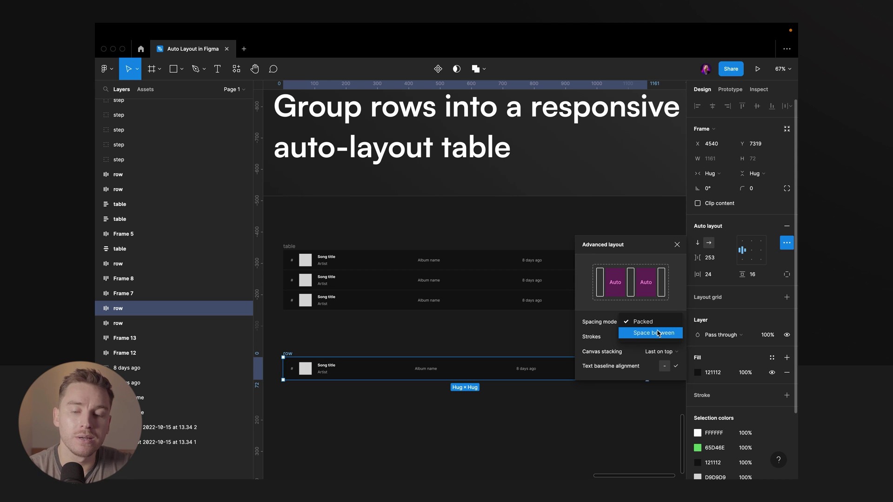
left_click(658, 333)
Reselect the row and narrow it to test how its items redistribute
left_click(351, 355)
left_click(289, 355)
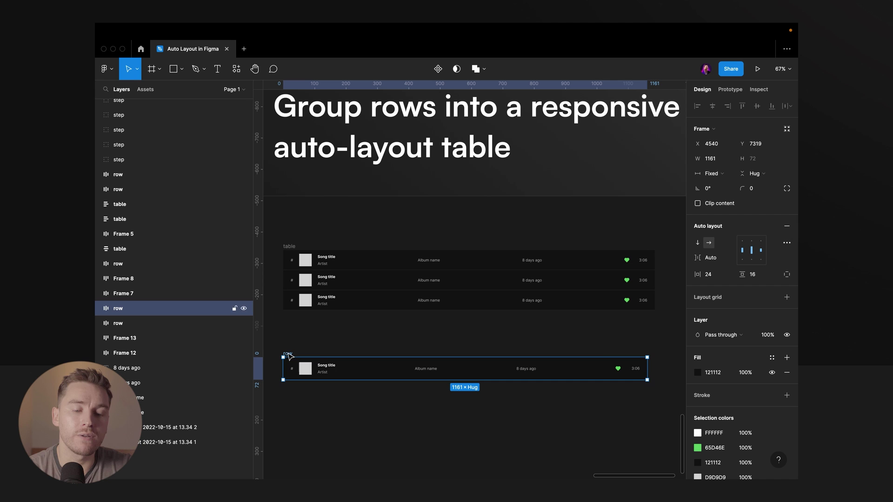
left_click_drag(650, 367, 624, 365)
Restore the row's 1161 width and duplicate it just below the original
key("ctrl+z")
left_click(297, 348)
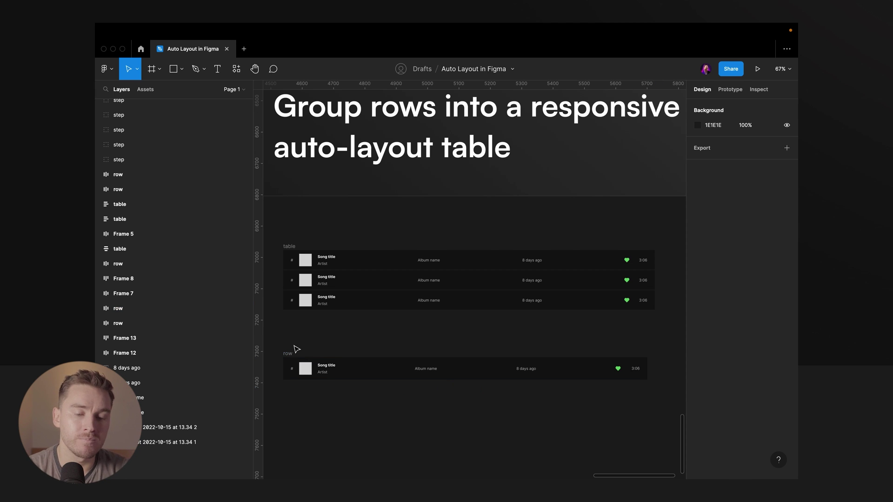
left_click(289, 356)
left_click_drag(290, 357, 290, 385)
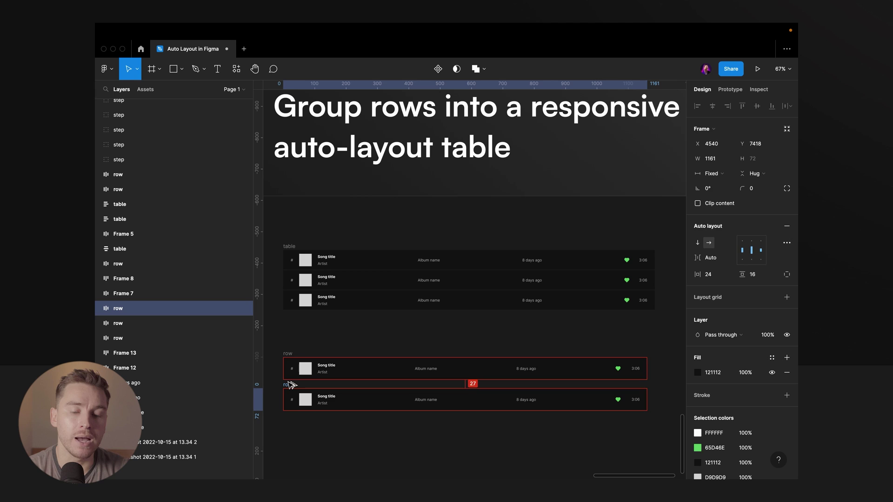
Wrap both rows in an auto-layout frame named 'table' with a gap of 1
left_click(651, 461)
left_click_drag(662, 454, 272, 344)
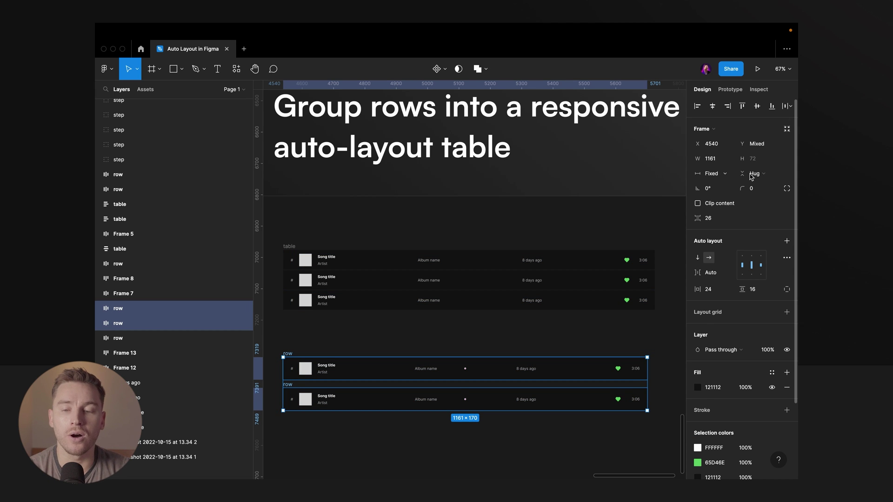
key("shift+a")
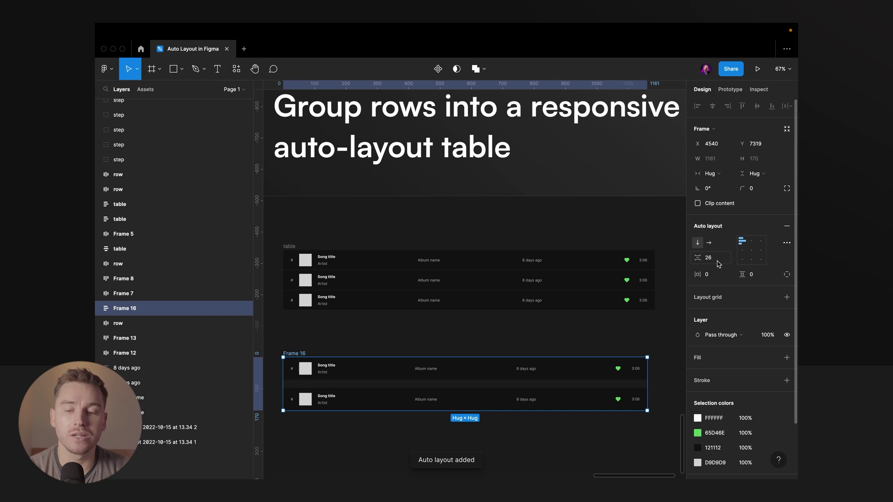
left_click(718, 262)
type("1")
key("Return")
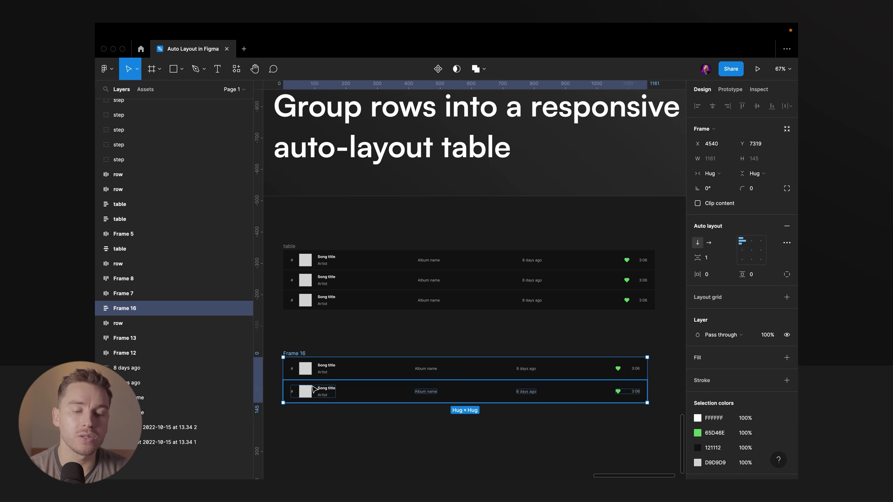
type("table")
left_click(313, 343)
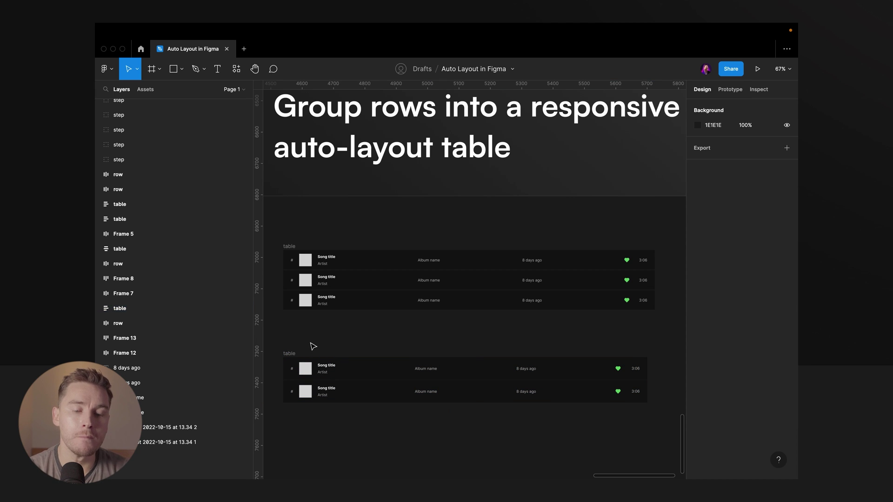
left_click(293, 359)
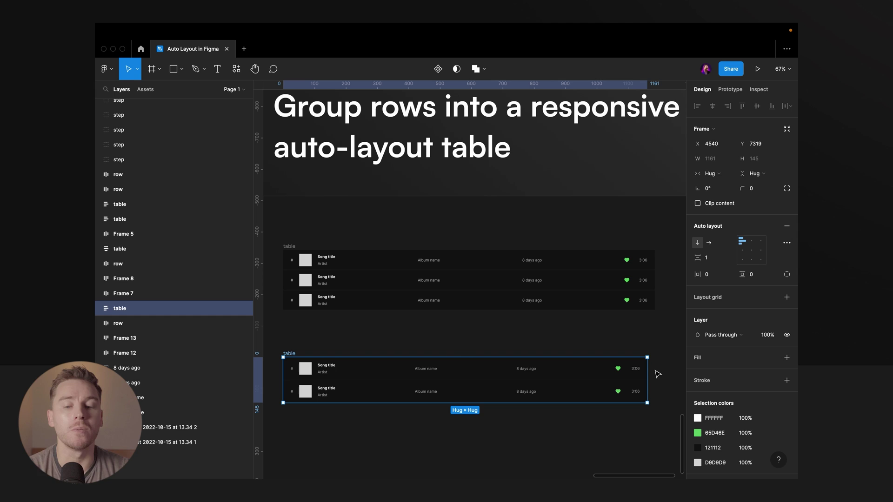
Reset the table to hug its rows and set both rows to Fill container width
left_click_drag(646, 365, 579, 370)
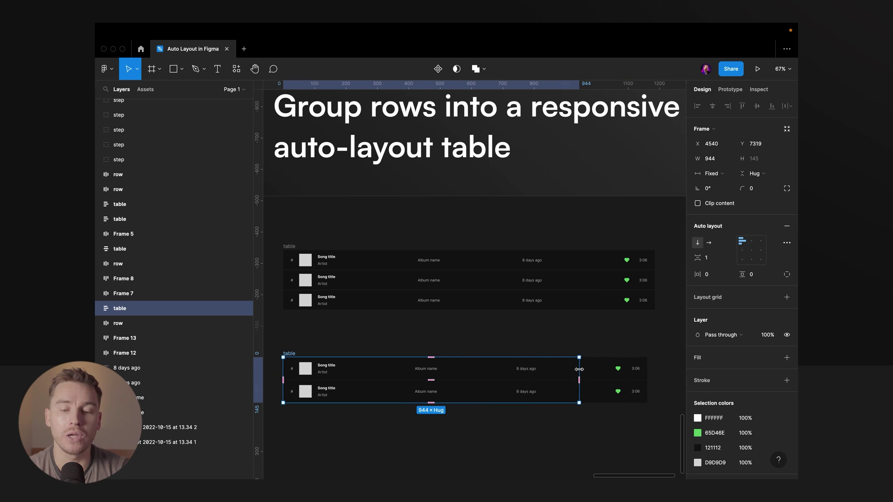
double_click(580, 369)
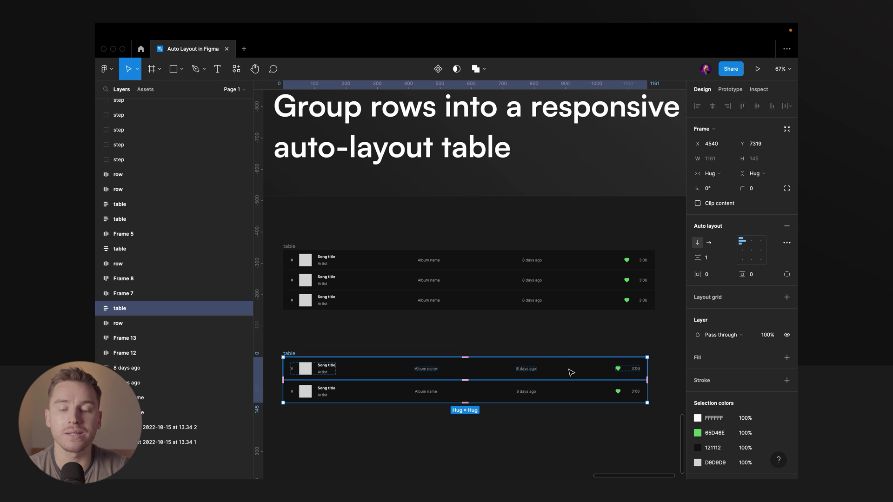
left_click(566, 374)
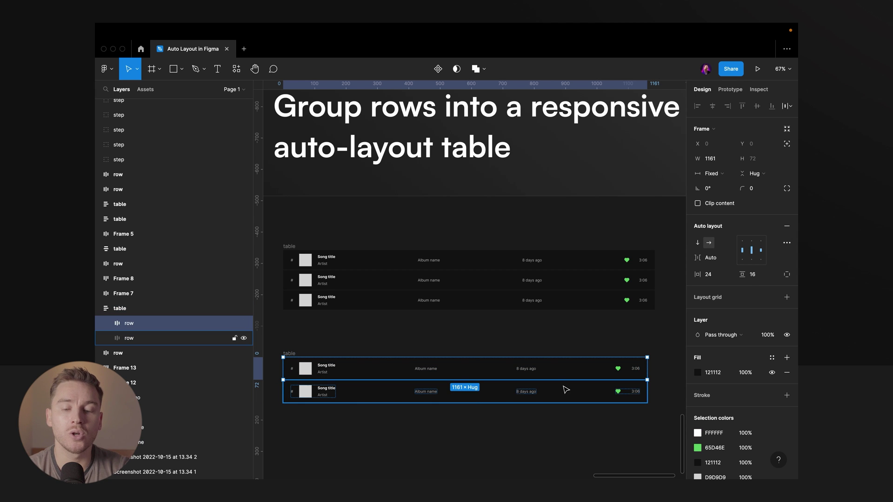
left_click(568, 389, "shift")
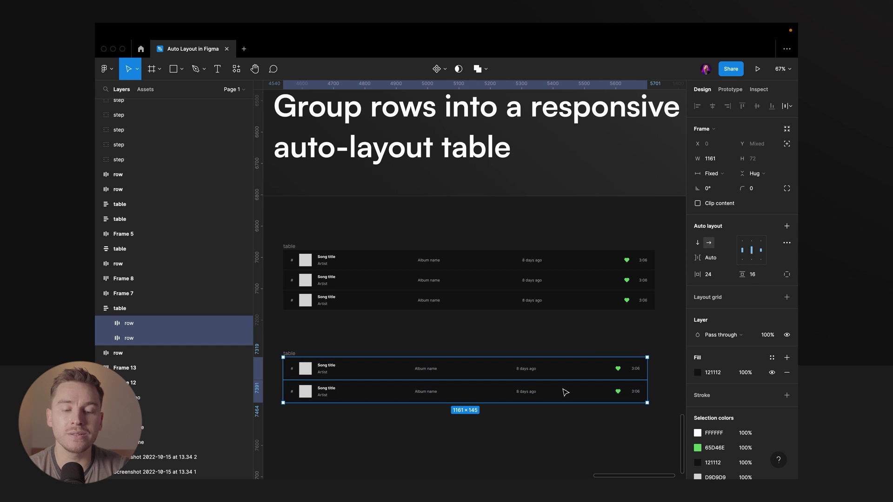
left_click(721, 179)
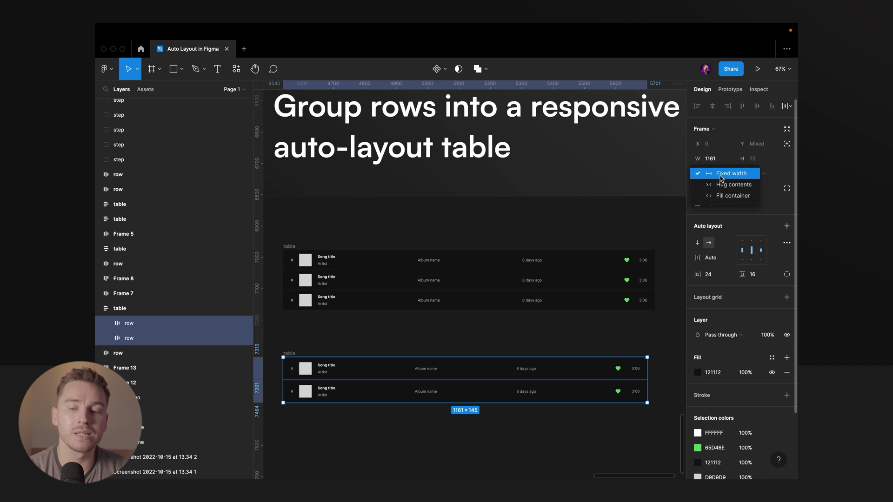
left_click(723, 197)
left_click(289, 354)
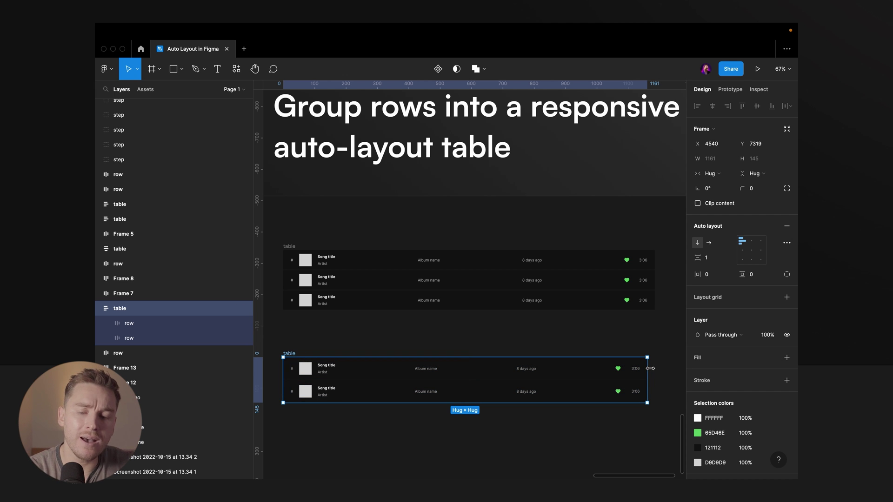
Narrow the table to confirm the rows stretch, then restore its hugging width
left_click_drag(651, 368, 570, 370)
key("ctrl+z")
left_click(530, 375)
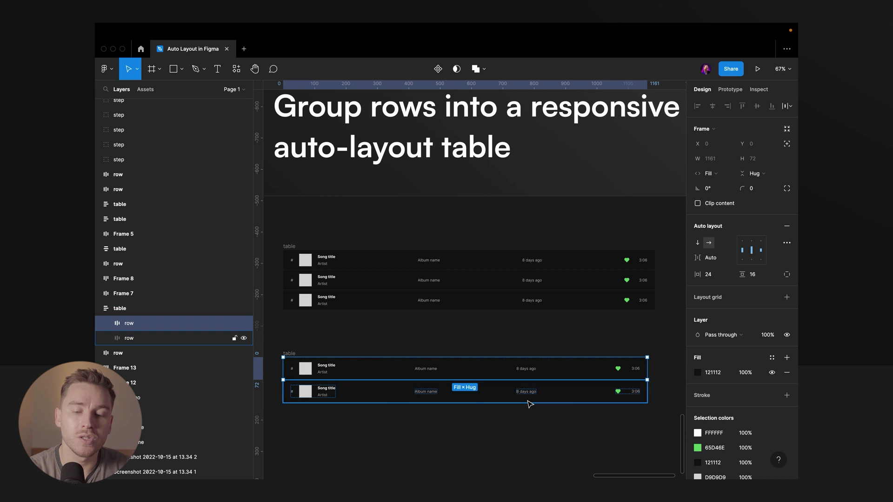
left_click(529, 401)
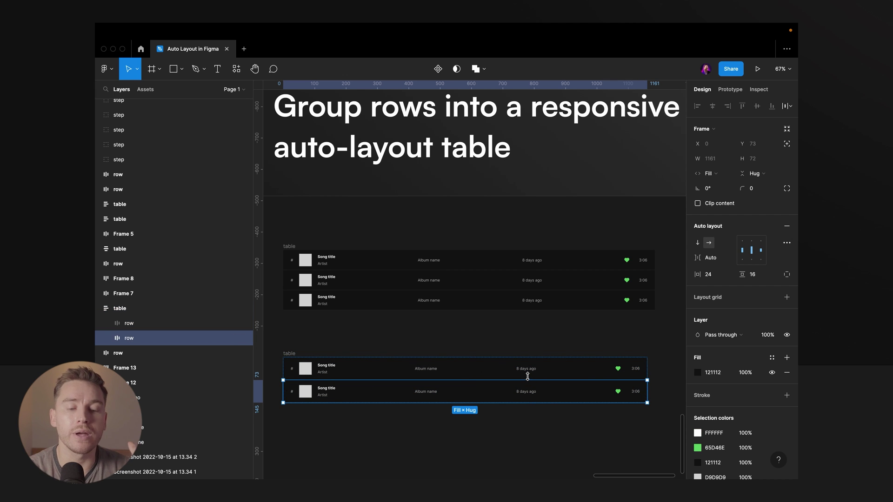
left_click(295, 354)
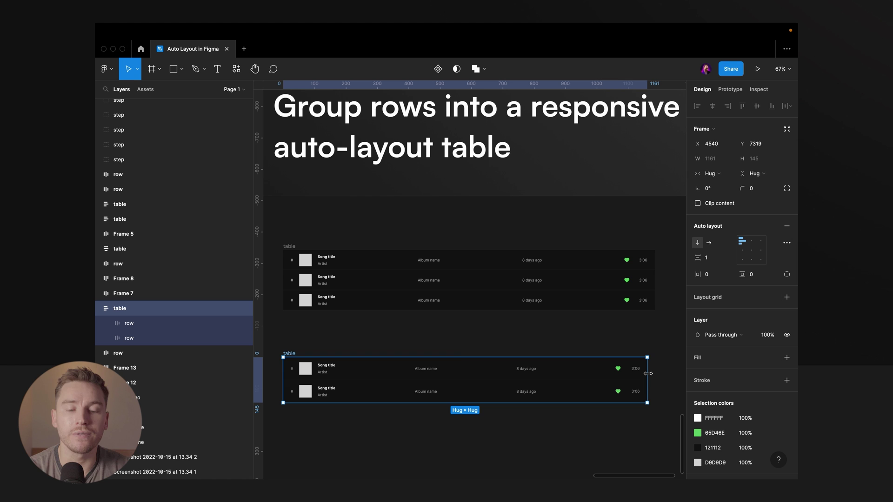
Paste extra copies of the row so the table holds five rows
left_click(590, 387)
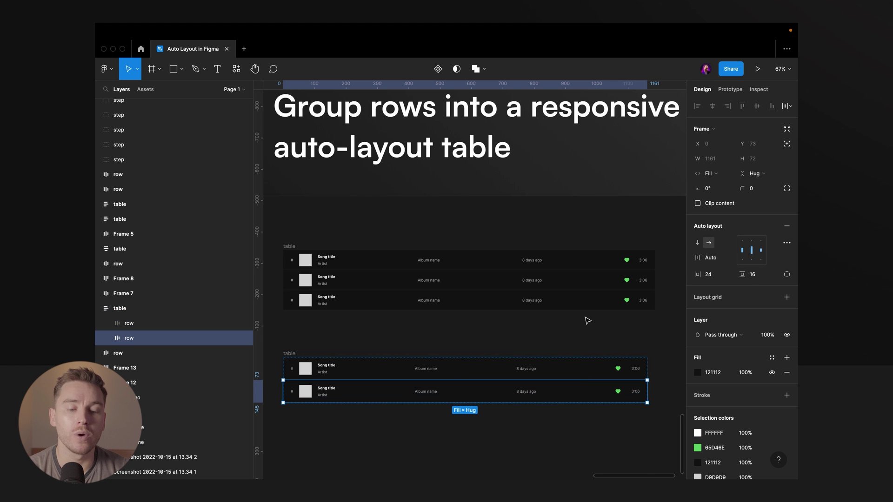
key("ctrl+v")
key("ctrl+v")
key("ctrl+v")
scroll(602, 313, "down", 2)
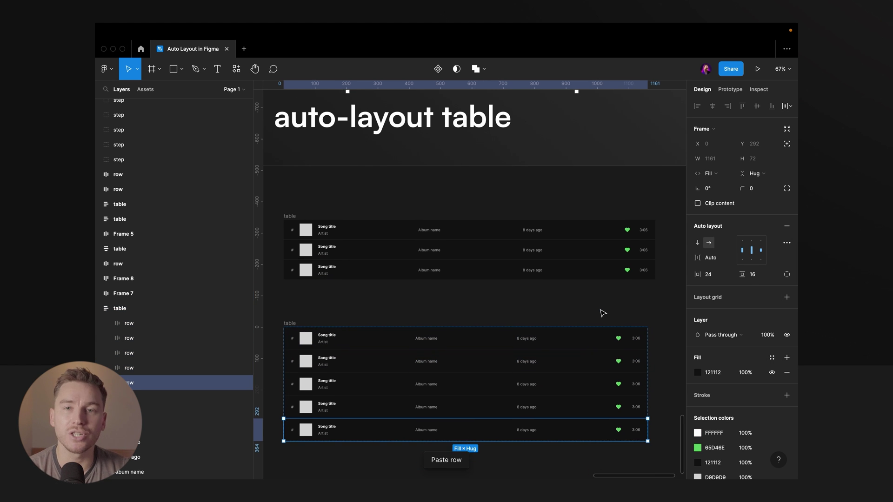